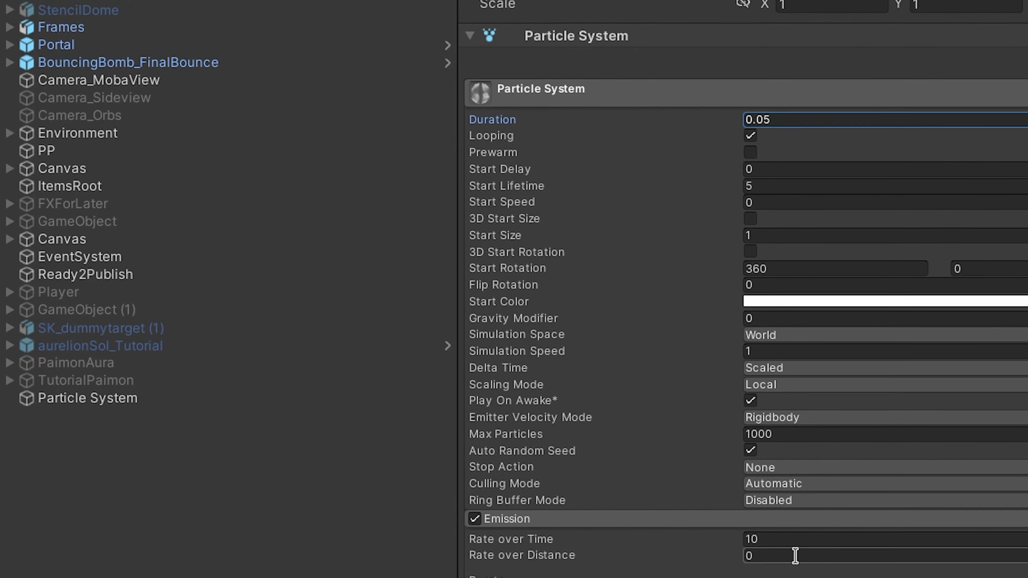
# - Set the emission Rate over Time to 0 and add a burst with a count of 20
pyautogui.click(800, 509)
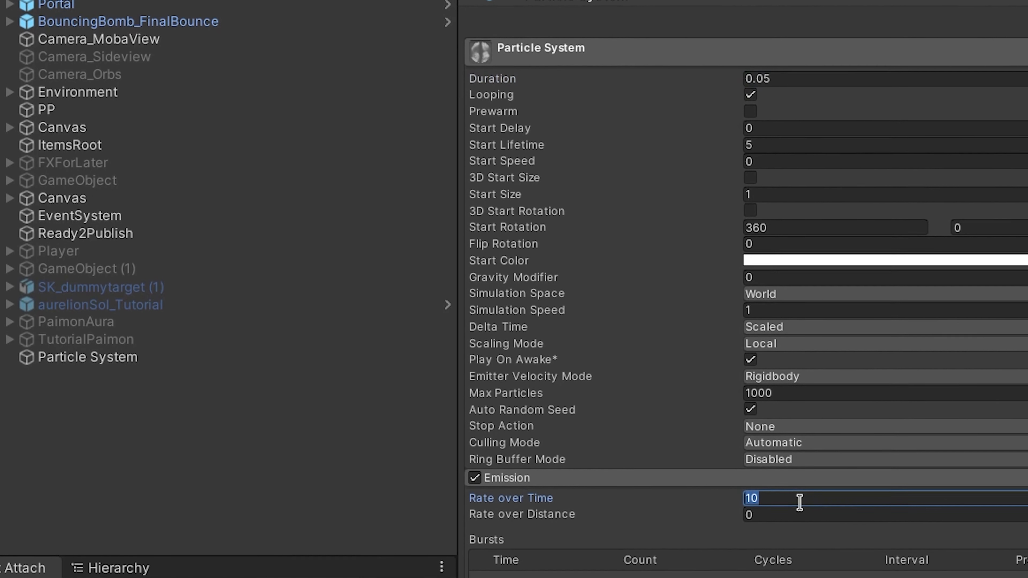
pyautogui.write('0')
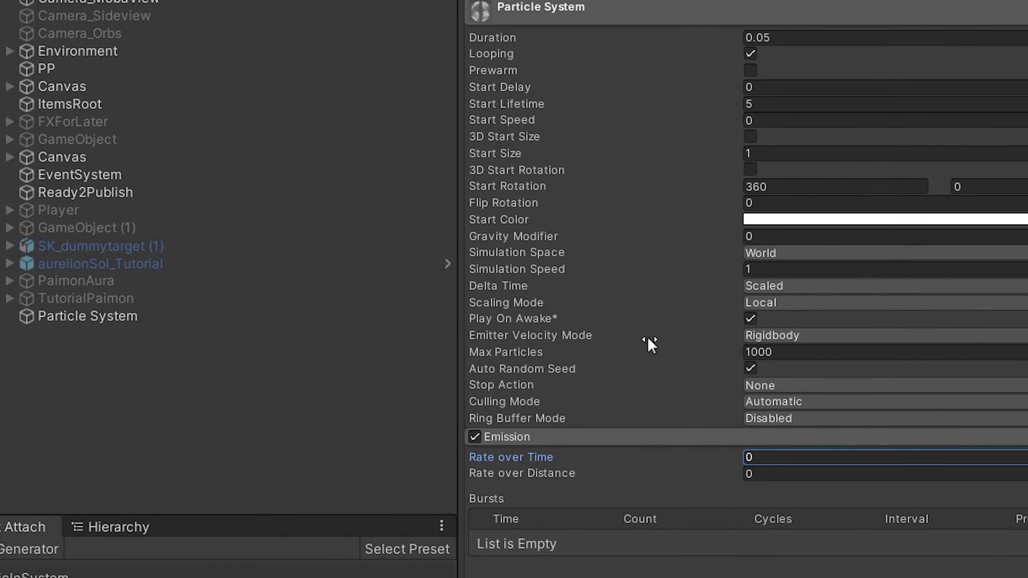
pyautogui.click(1027, 534)
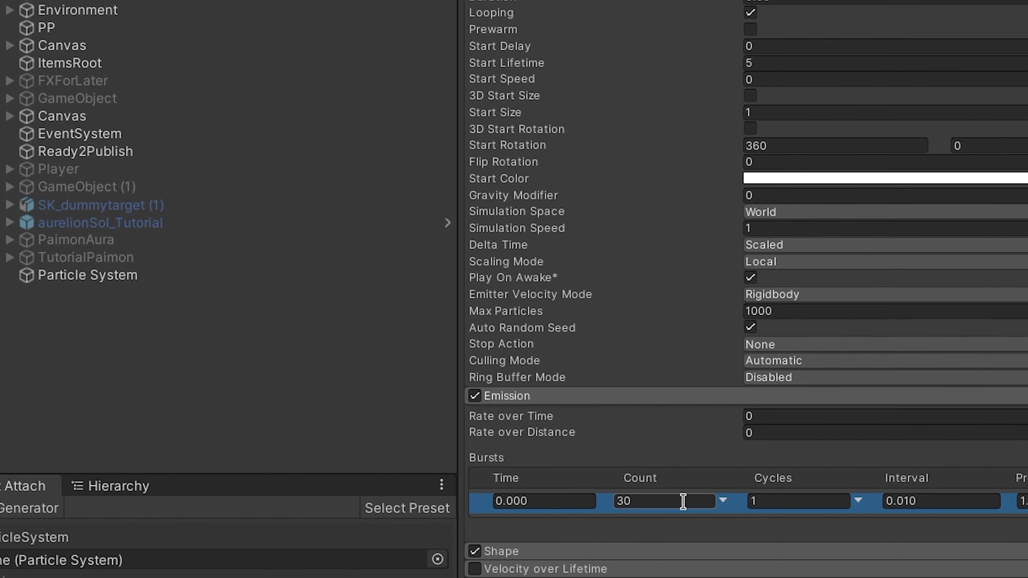
pyautogui.click(684, 471)
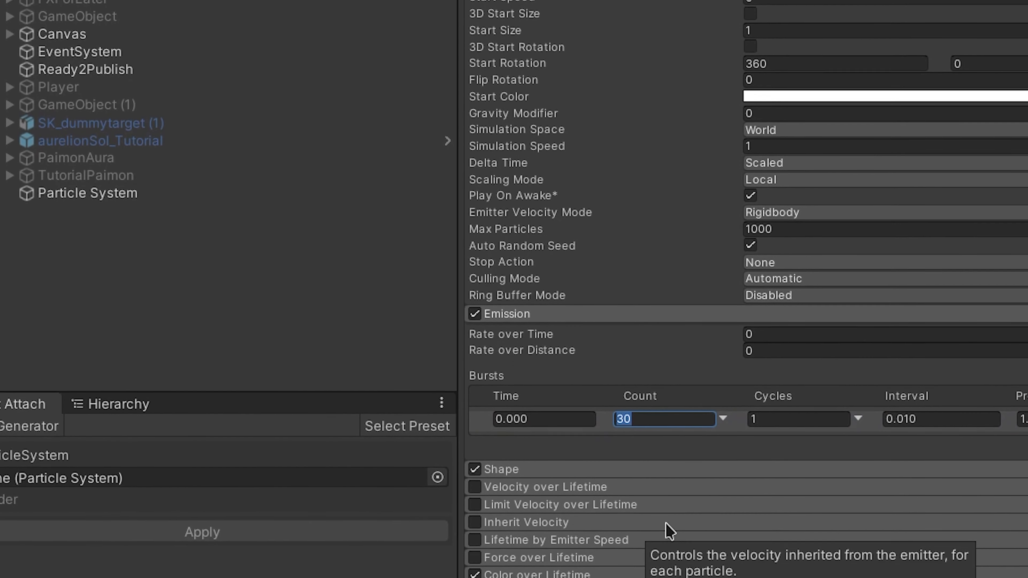
pyautogui.write('20')
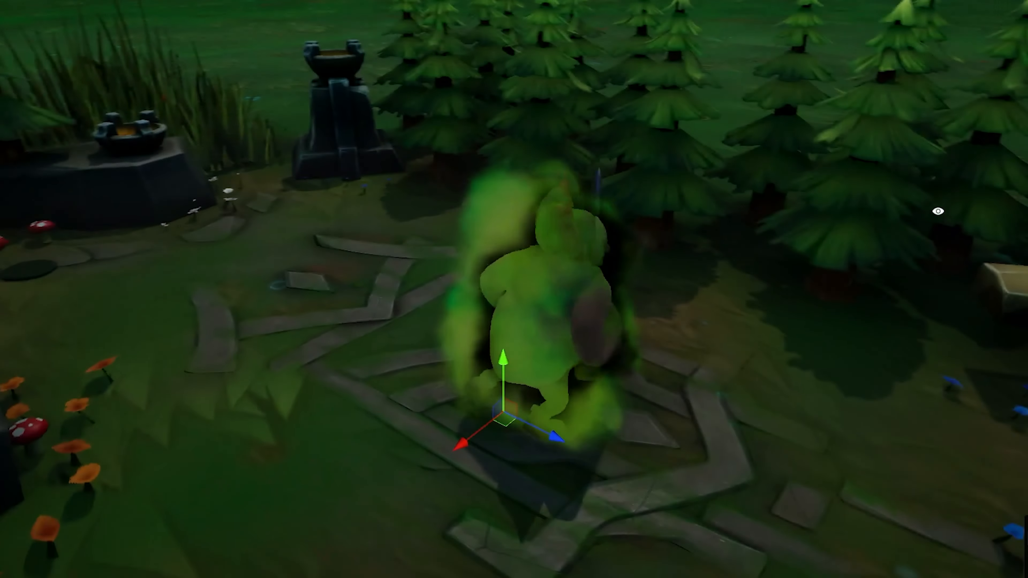
pyautogui.keyDown('alt'); pyautogui.moveTo(907, 204); pyautogui.dragTo(689, 244); pyautogui.keyUp('alt')
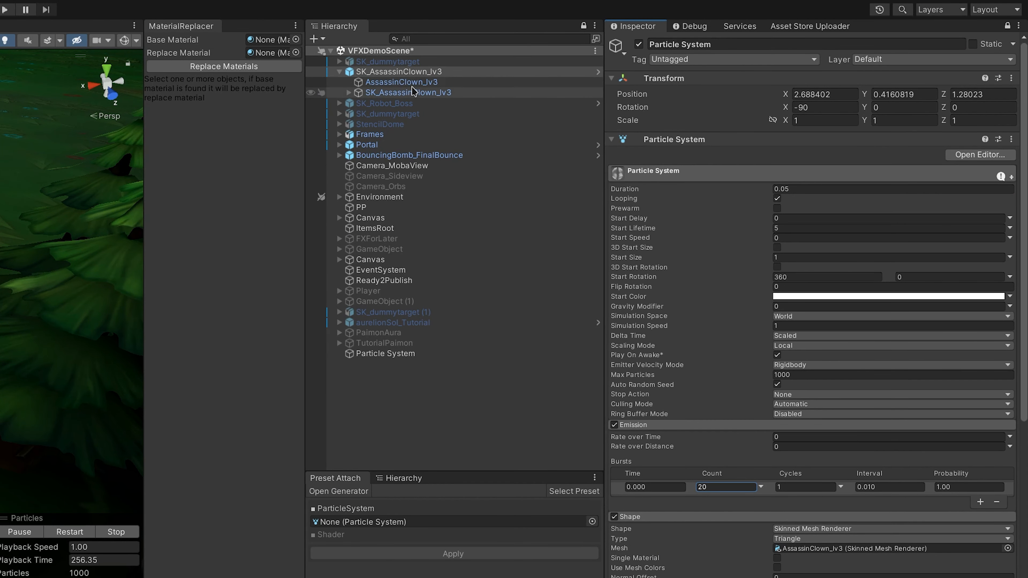
# - Change the emission shape's Type to Edge for the AssassinClown_lv3 skinned mesh, and select SK_AssassinClown_lv3 in the scene
pyautogui.click(415, 72)
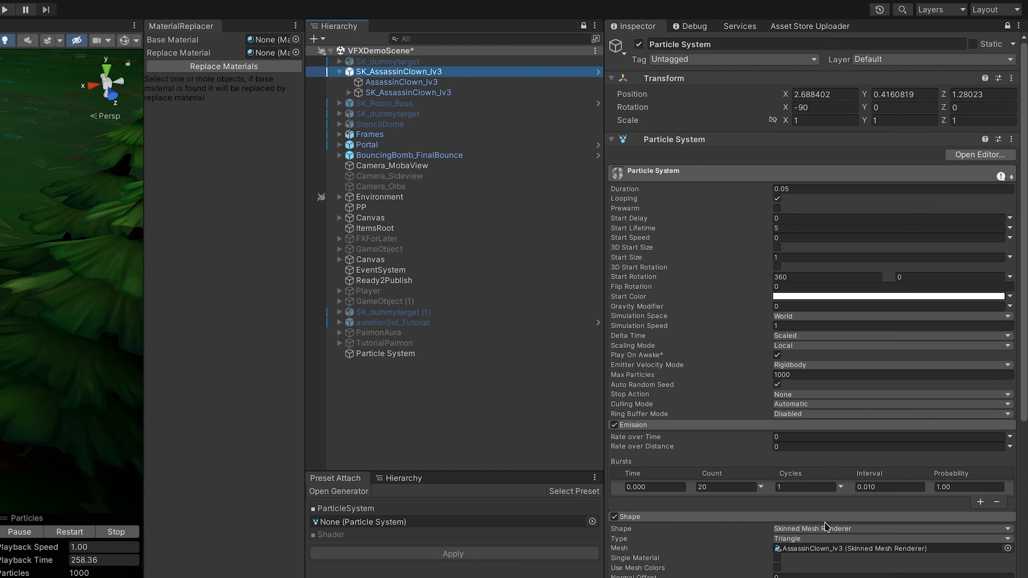
pyautogui.click(834, 540)
pyautogui.click(836, 567)
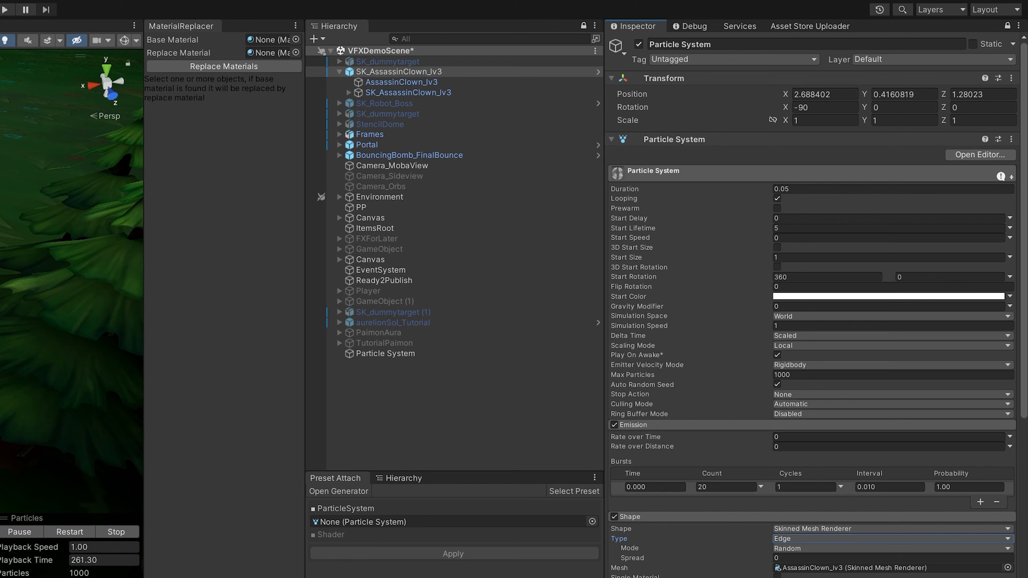
pyautogui.click(421, 72)
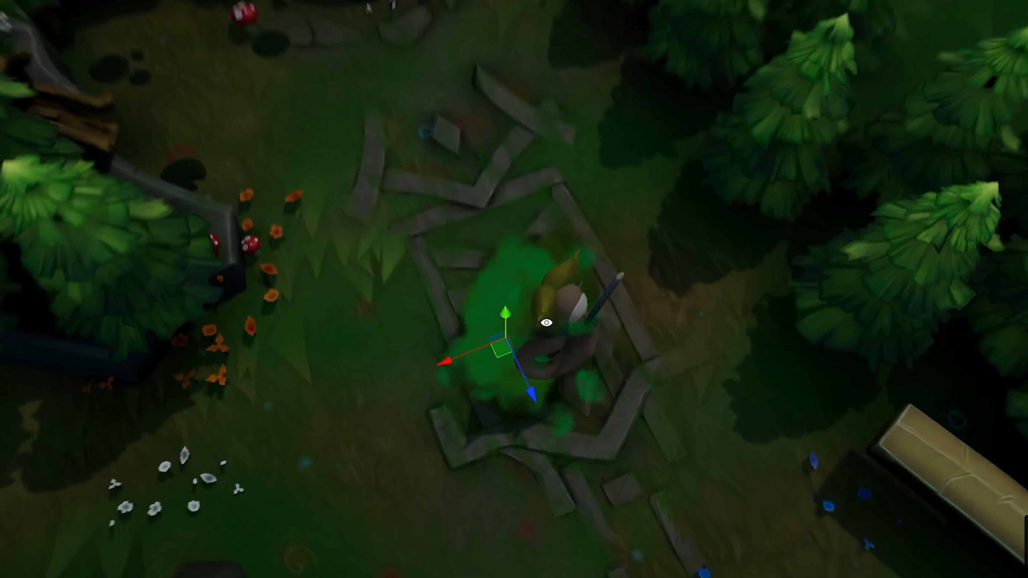
# - Set the particle system's Start Lifetime to 2
pyautogui.moveTo(500, 348); pyautogui.dragTo(498, 396)
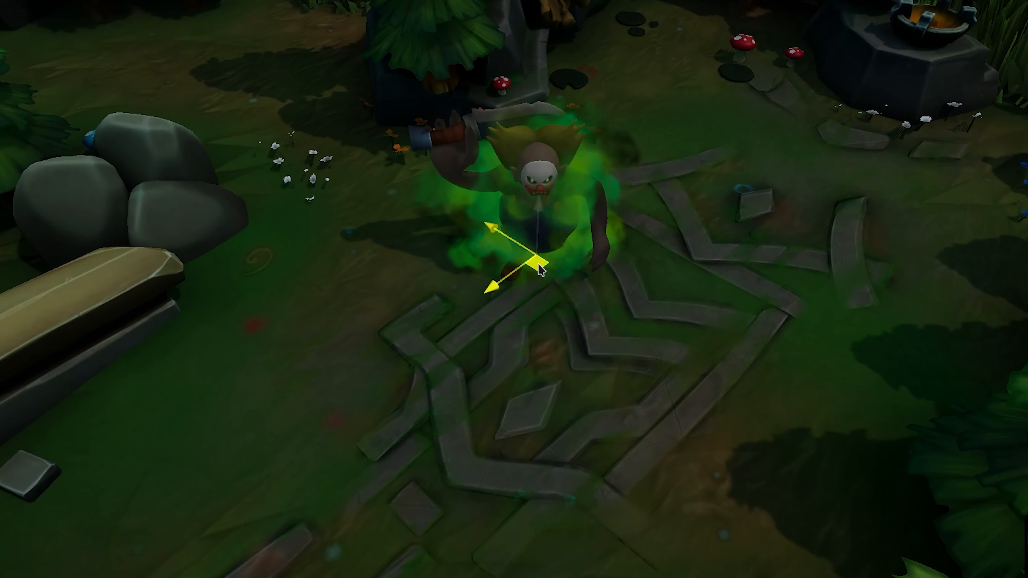
pyautogui.moveTo(538, 265); pyautogui.dragTo(420, 166)
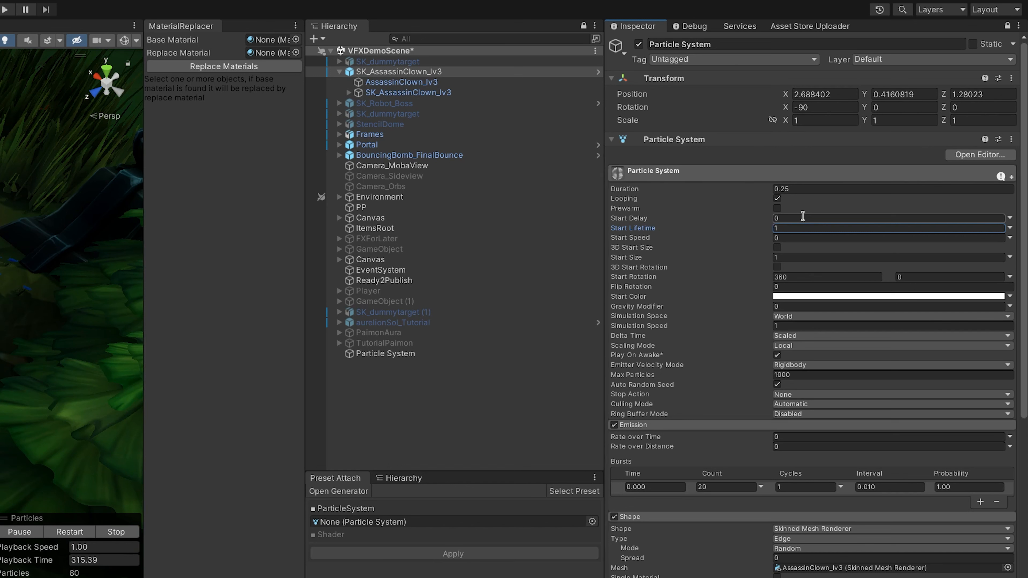
pyautogui.write('2')
pyautogui.press('Tab')
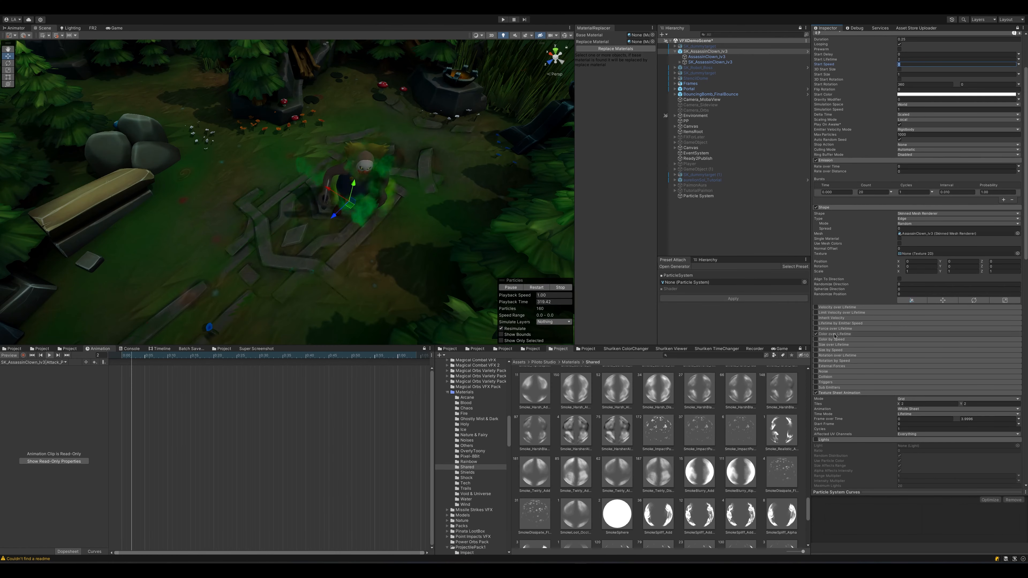
# - Remove the dark colour key near the end of the Color over Lifetime gradient and close the gradient editor
pyautogui.click(834, 335)
pyautogui.click(956, 340)
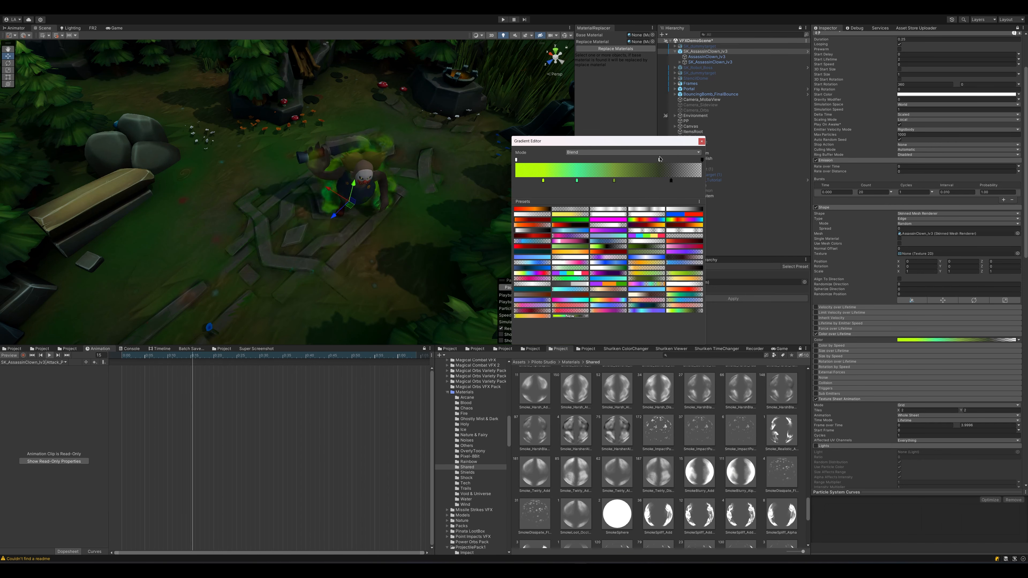
pyautogui.press('Delete')
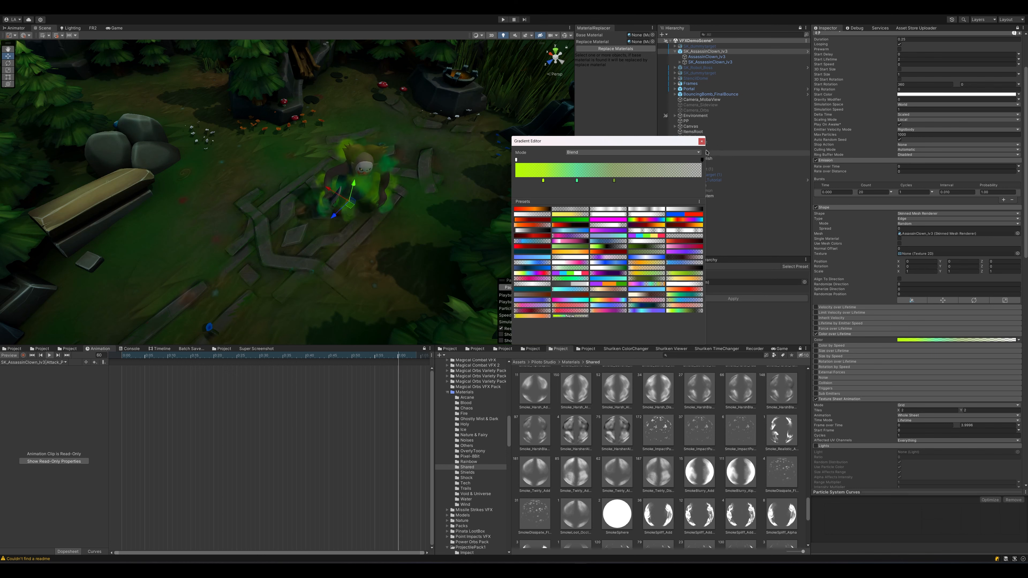
pyautogui.click(702, 141)
# - Collapse the Smoke_Twirly_Dissolve material settings below the particle system
pyautogui.scroll(-3, 688, 446)
pyautogui.scroll(-8, 857, 393)
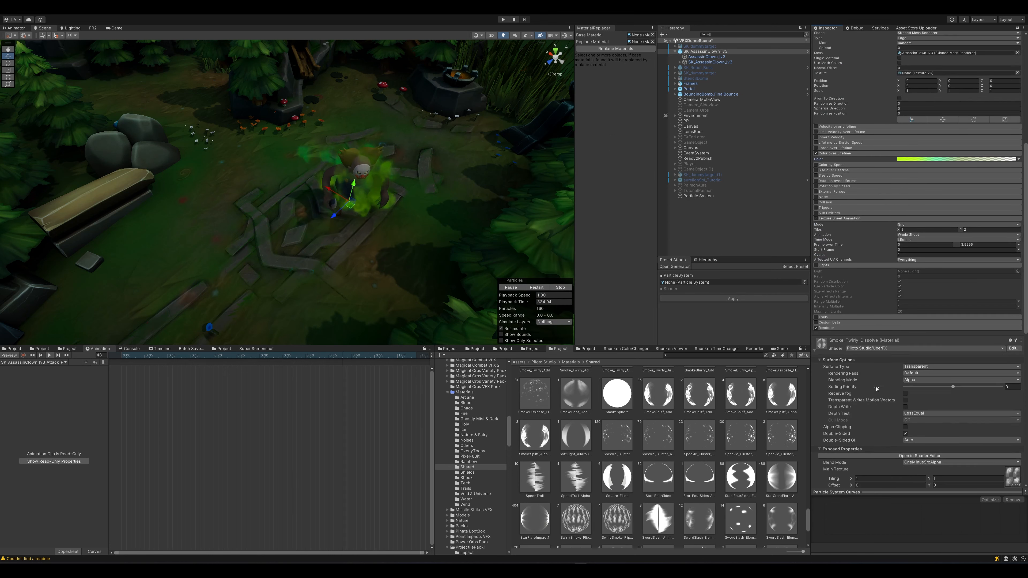
pyautogui.scroll(-4, 857, 393)
pyautogui.click(828, 186)
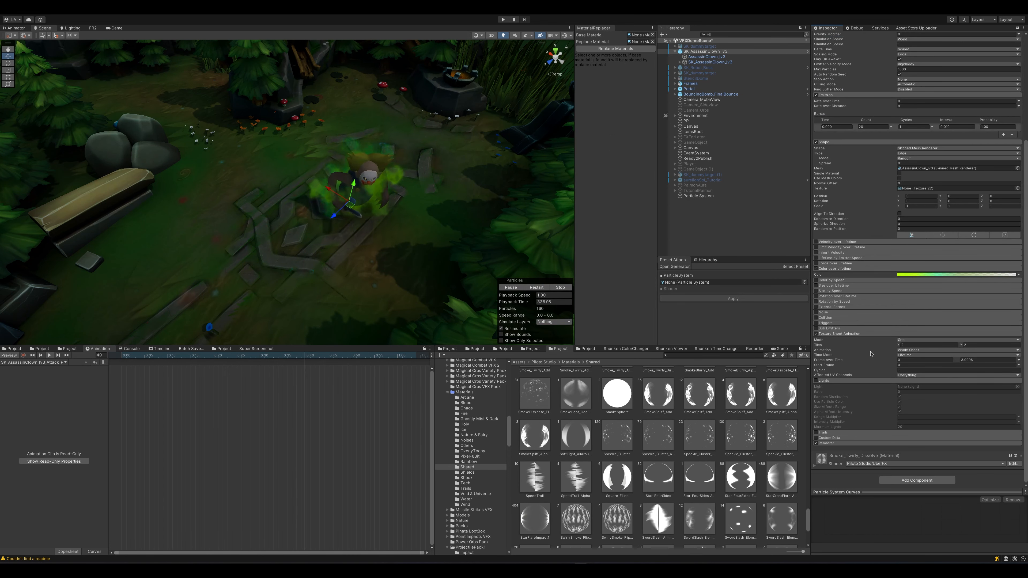
pyautogui.scroll(3, 769, 454)
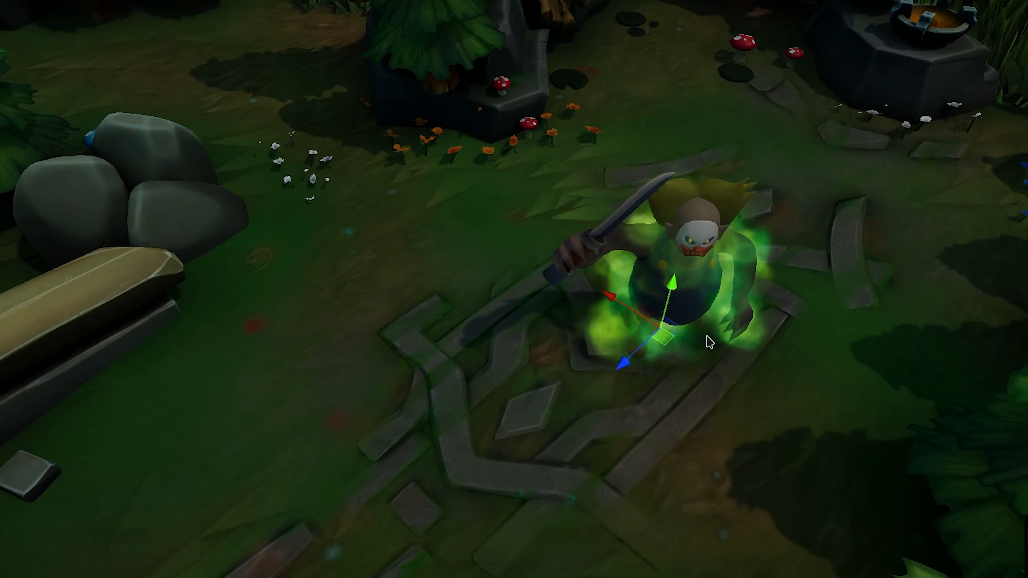
# - Examine the green smoke aura around the animated clown from several angles and distances
pyautogui.keyDown('alt'); pyautogui.moveTo(783, 370); pyautogui.dragTo(167, 222); pyautogui.keyUp('alt')
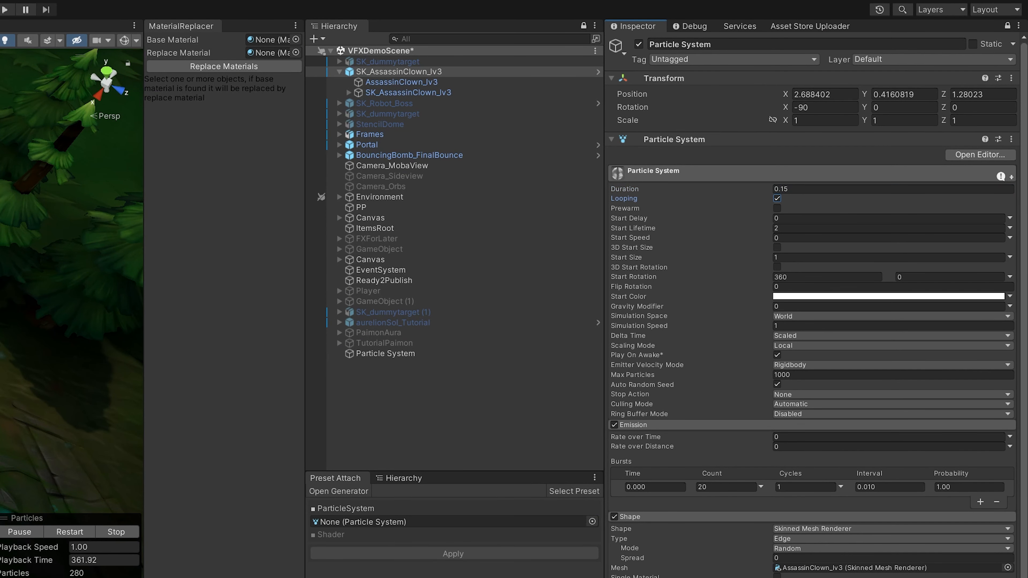
pyautogui.moveTo(73, 259); pyautogui.dragTo(52, 259, button='right')
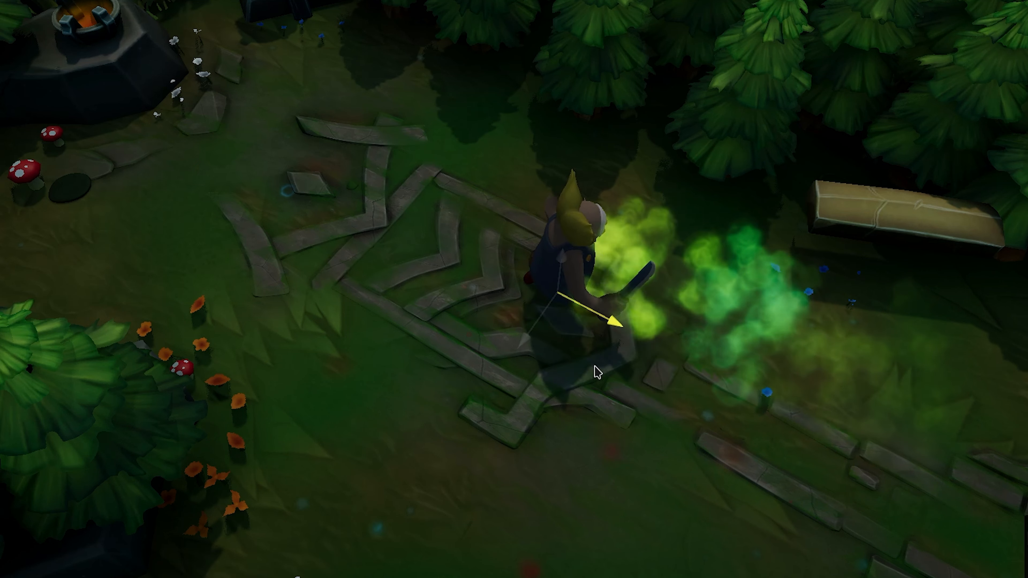
pyautogui.moveTo(594, 366); pyautogui.dragTo(440, 459)
pyautogui.keyDown('alt'); pyautogui.moveTo(712, 335); pyautogui.dragTo(787, 267, button='right'); pyautogui.keyUp('alt')
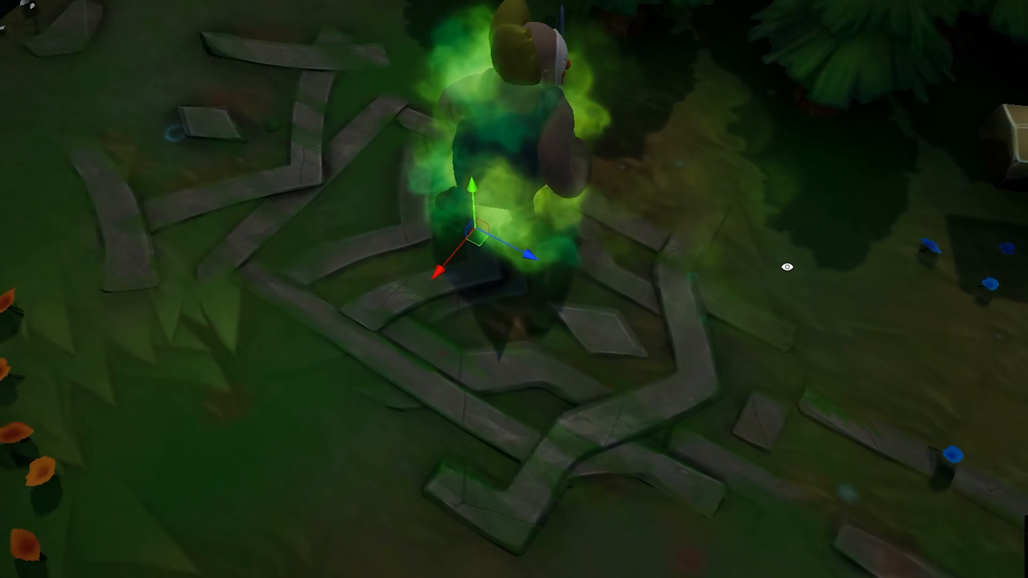
pyautogui.keyDown('alt'); pyautogui.moveTo(787, 267); pyautogui.dragTo(260, 61); pyautogui.keyUp('alt')
pyautogui.moveTo(725, 295)
pyautogui.keyDown('alt'); pyautogui.mouseDown()
pyautogui.moveTo(733, 266)
pyautogui.moveTo(743, 287)
pyautogui.mouseUp(); pyautogui.keyUp('alt')
pyautogui.scroll(3, 744, 287)
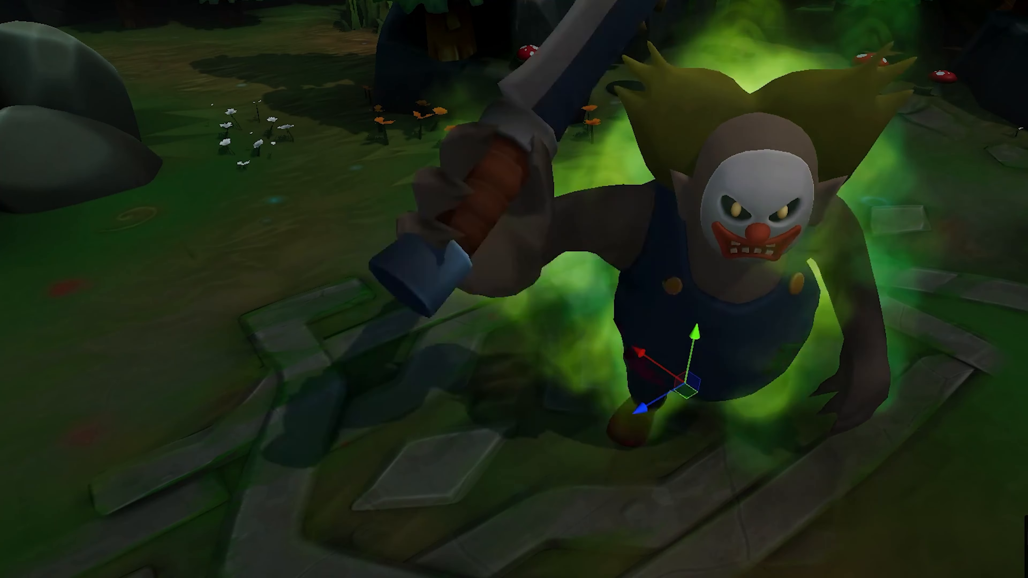
pyautogui.scroll(-1, 902, 232)
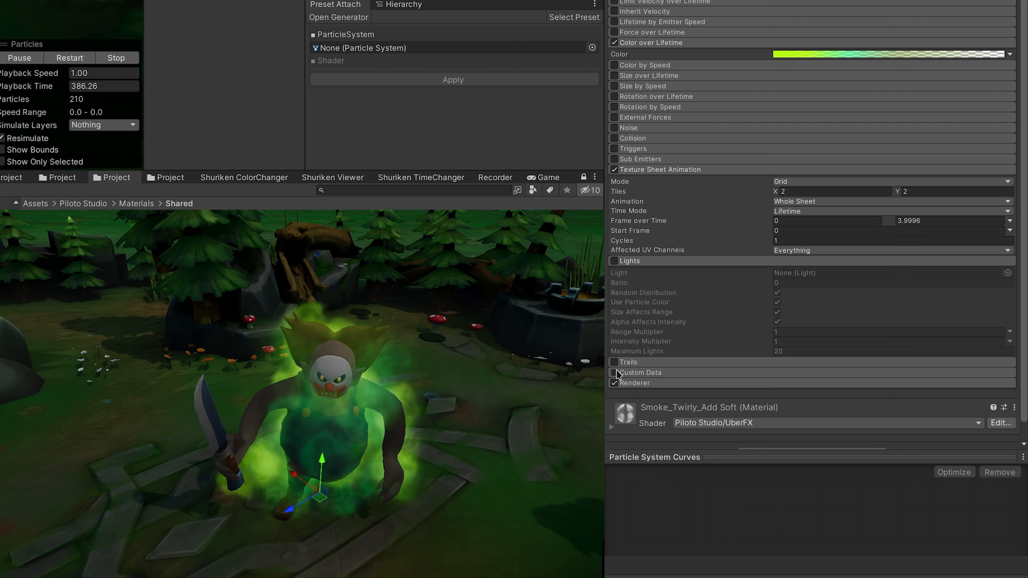
# - Enable the Trails module on the particle system and switch its Mode to Ribbon
pyautogui.click(614, 363)
pyautogui.scroll(-5, 688, 349)
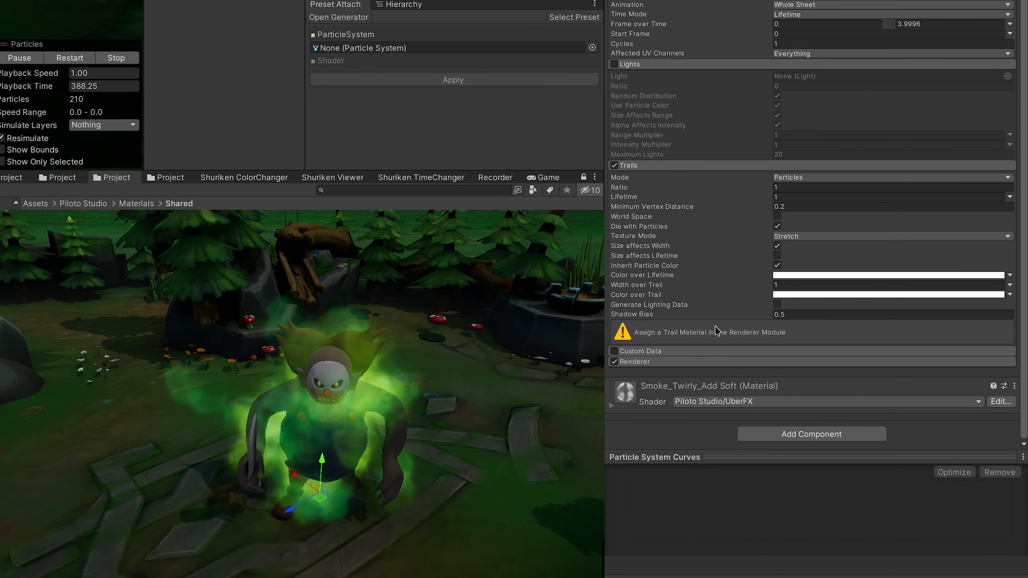
pyautogui.click(823, 180)
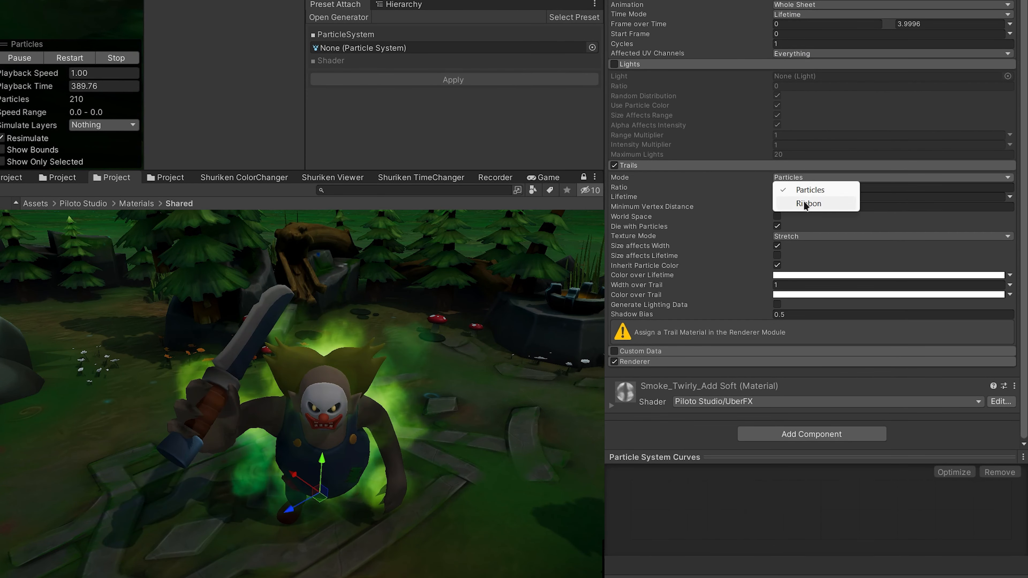
pyautogui.click(806, 202)
# - Set the Ribbon Count of the trails to 5
pyautogui.click(802, 217)
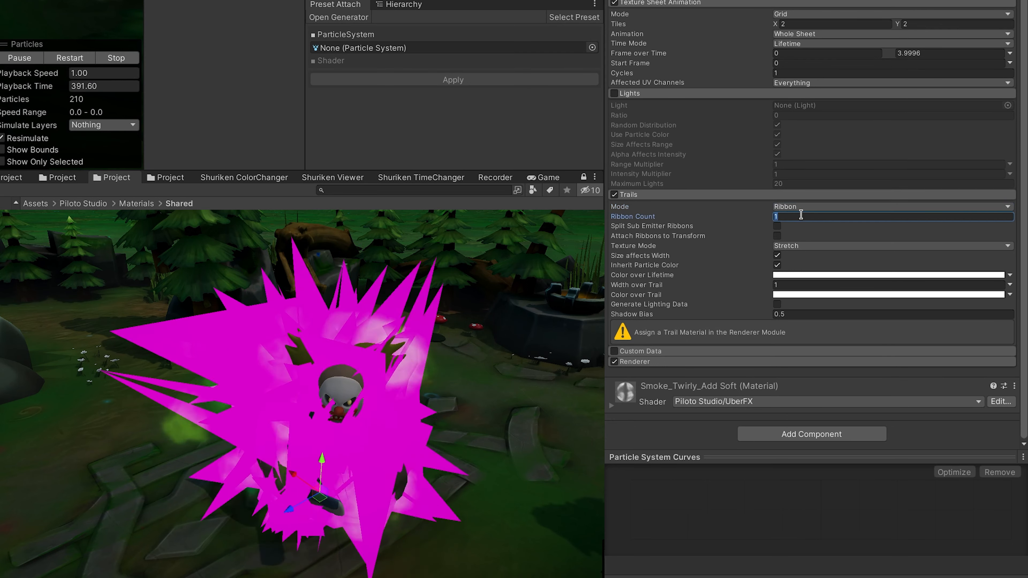
pyautogui.click(801, 215)
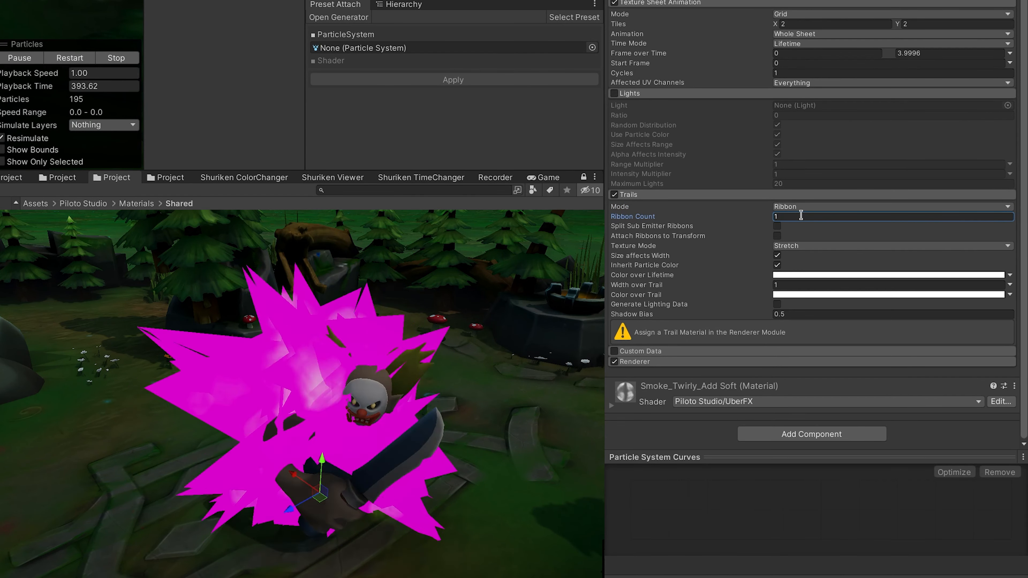
pyautogui.press('Tab')
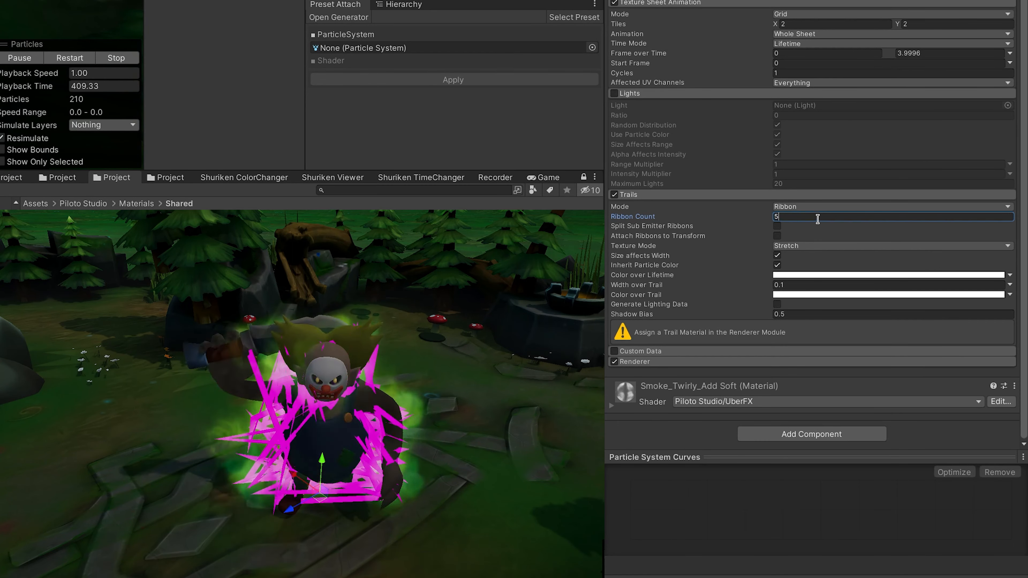
pyautogui.write('5')
pyautogui.press('Tab')
# - Find SimpleTrail_Tapered in the Trails materials folder and assign it as the Trail Material in the Renderer module
pyautogui.keyDown('alt'); pyautogui.moveTo(896, 455); pyautogui.dragTo(893, 418); pyautogui.keyUp('alt')
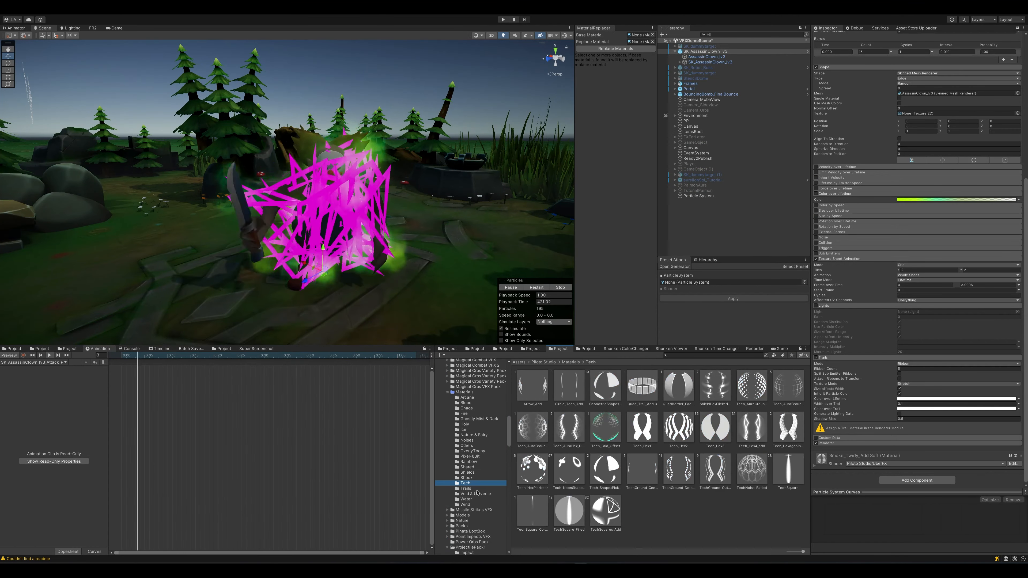
pyautogui.click(476, 489)
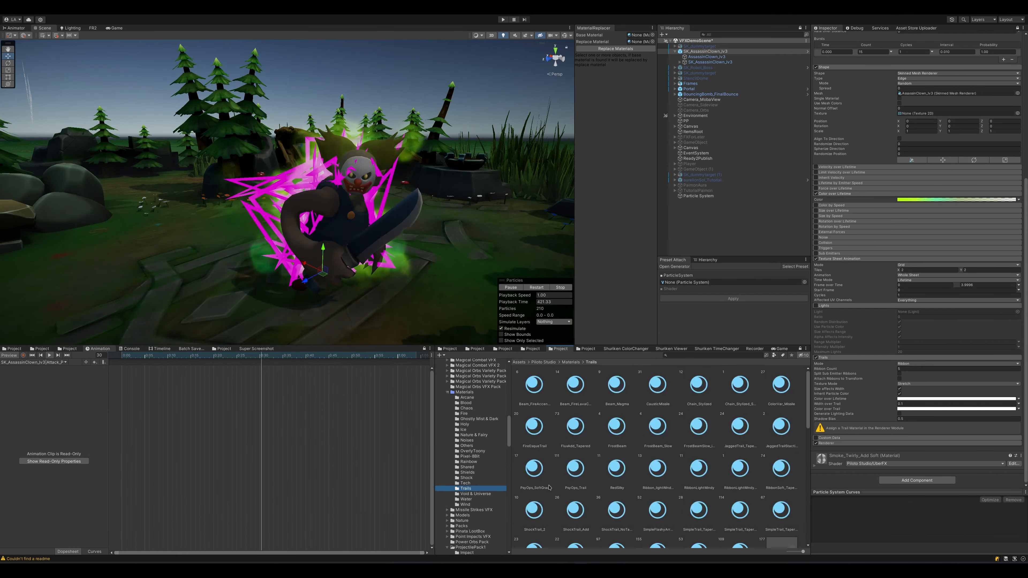
pyautogui.click(823, 444)
pyautogui.scroll(-3, 822, 450)
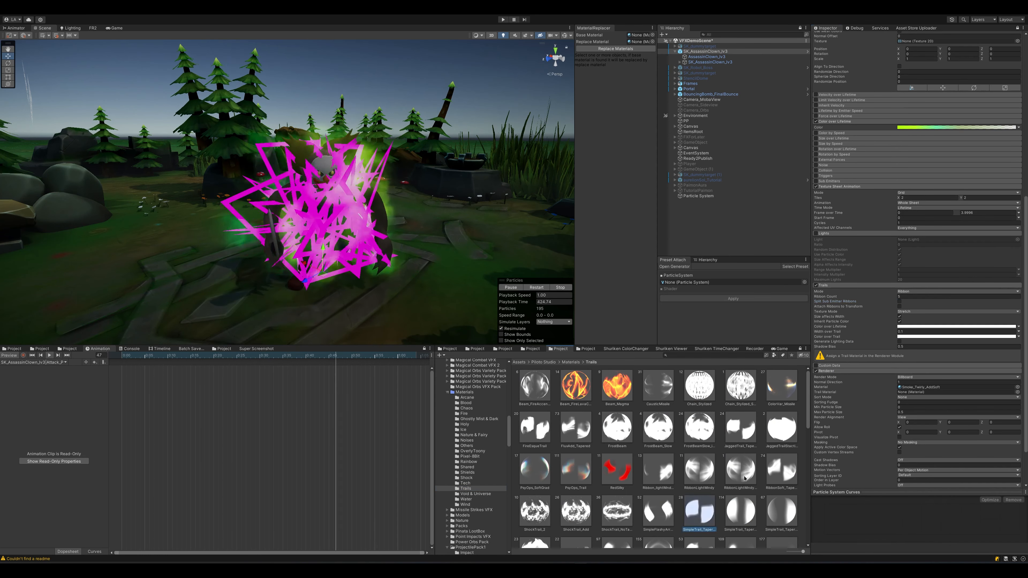
pyautogui.moveTo(906, 393); pyautogui.dragTo(905, 393)
# - Examine how the ribbon trails look around the clown from different angles
pyautogui.moveTo(218, 174)
pyautogui.keyDown('alt'); pyautogui.mouseDown()
pyautogui.moveTo(339, 202)
pyautogui.moveTo(454, 193)
pyautogui.moveTo(189, 180)
pyautogui.moveTo(225, 188)
pyautogui.mouseUp(); pyautogui.keyUp('alt')
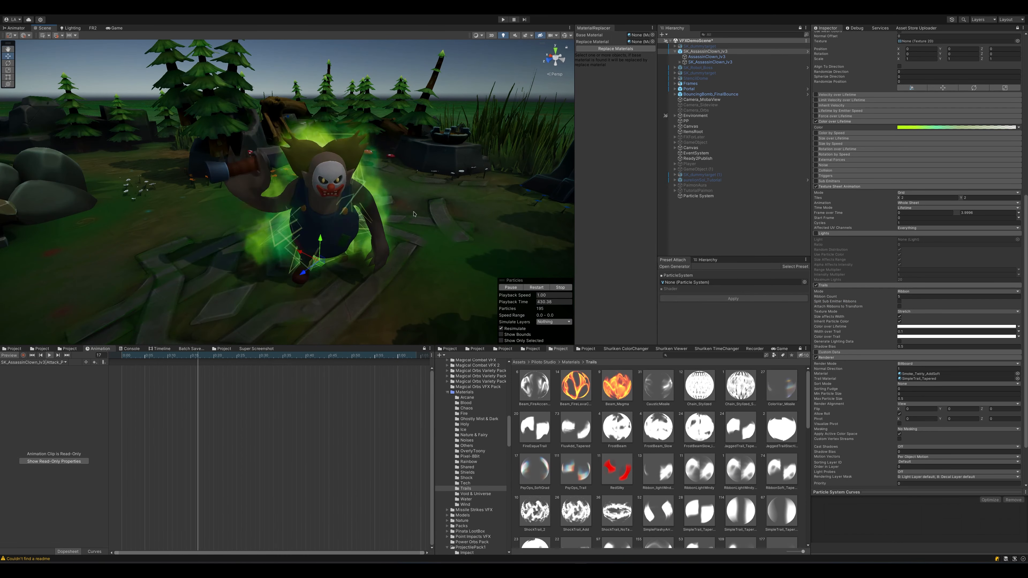
pyautogui.keyDown('alt'); pyautogui.moveTo(401, 219); pyautogui.dragTo(372, 207); pyautogui.keyUp('alt')
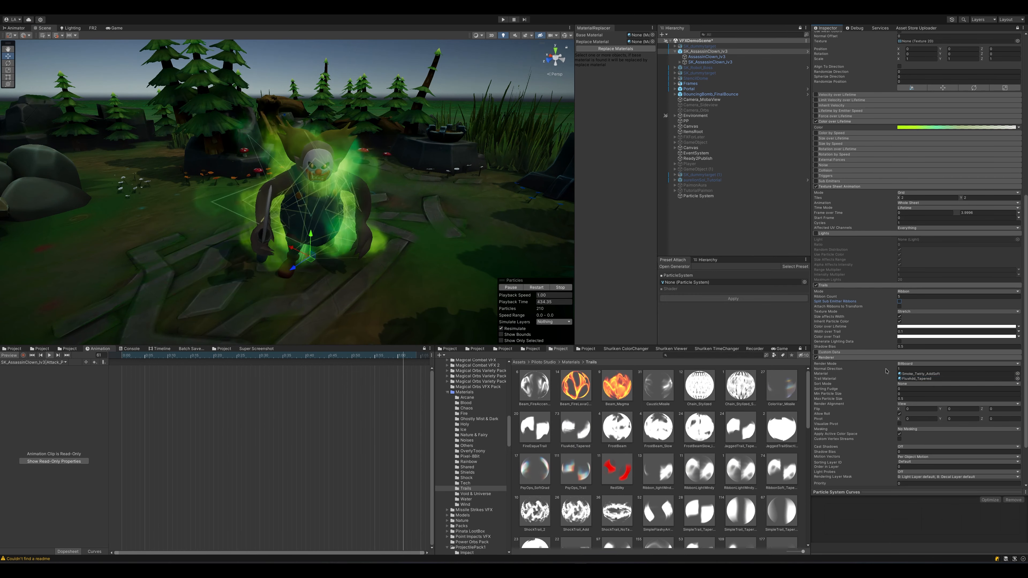
pyautogui.keyDown('alt'); pyautogui.moveTo(381, 215); pyautogui.dragTo(411, 243); pyautogui.keyUp('alt')
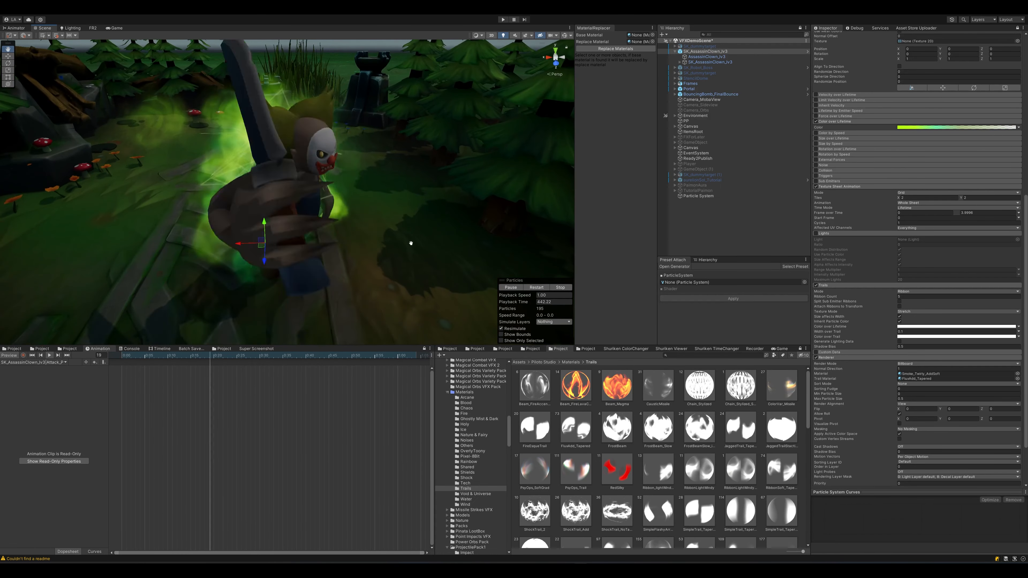